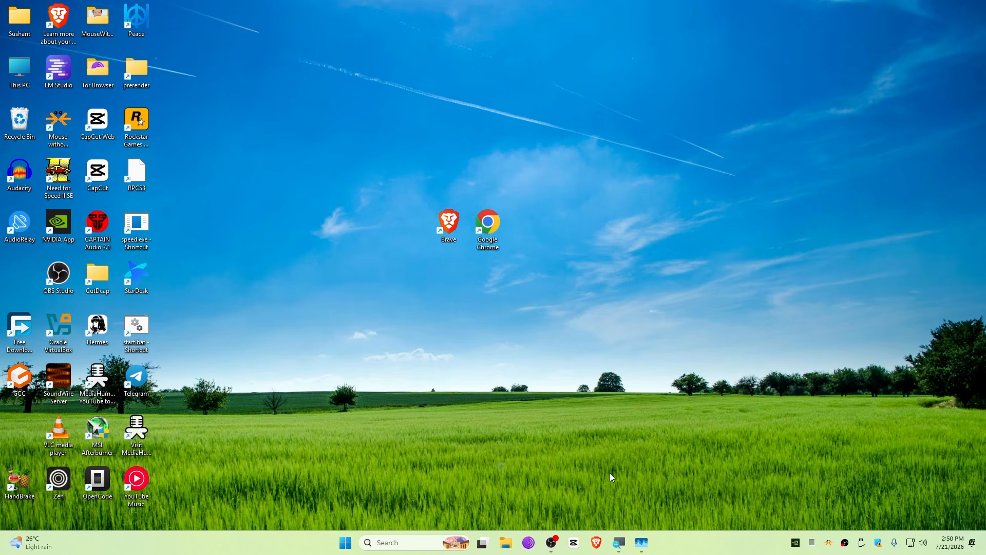
- Check the Task Manager process list for Microsoft Edge running in the background, and close it
click(643, 544)
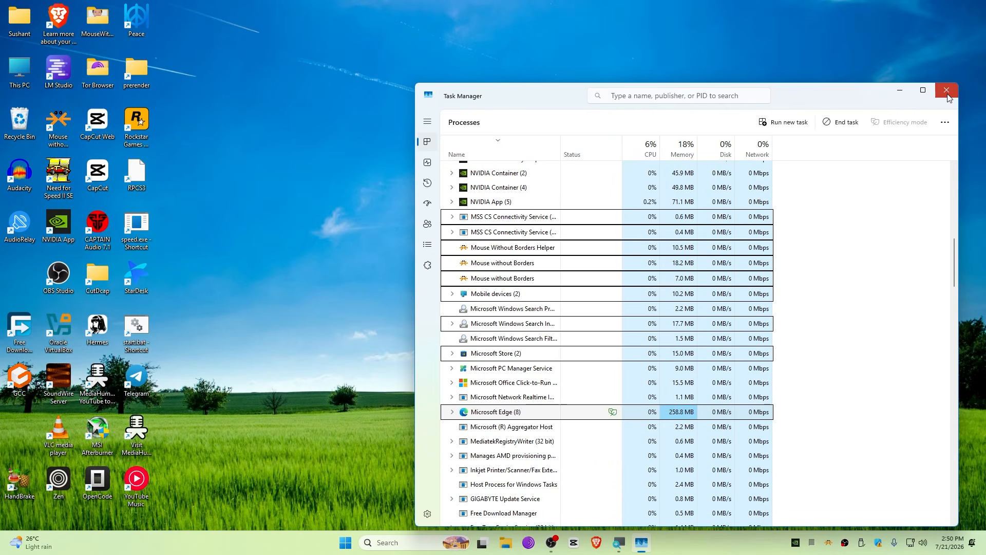
click(949, 98)
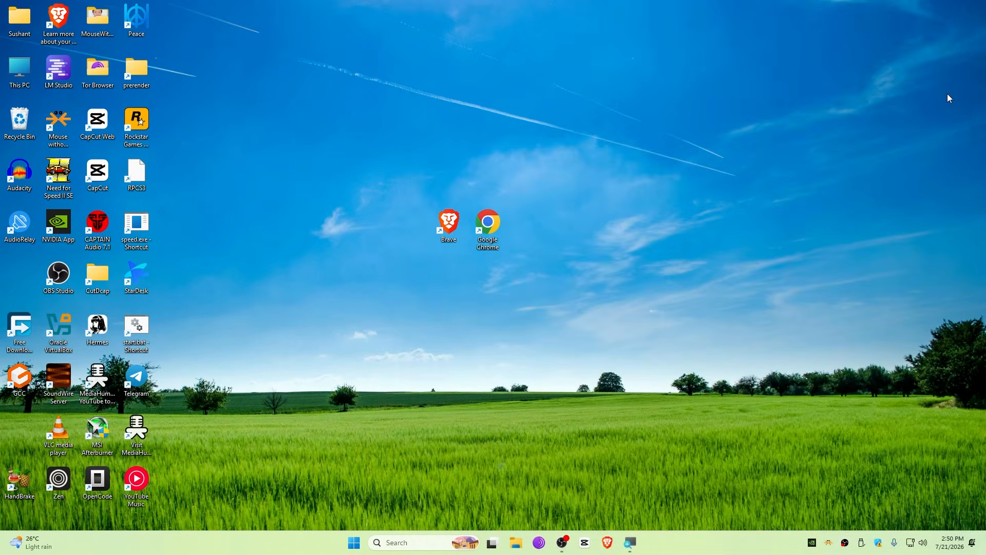
- Launch Microsoft Edge and open the System and performance page of its settings
key(super)
text(edge)
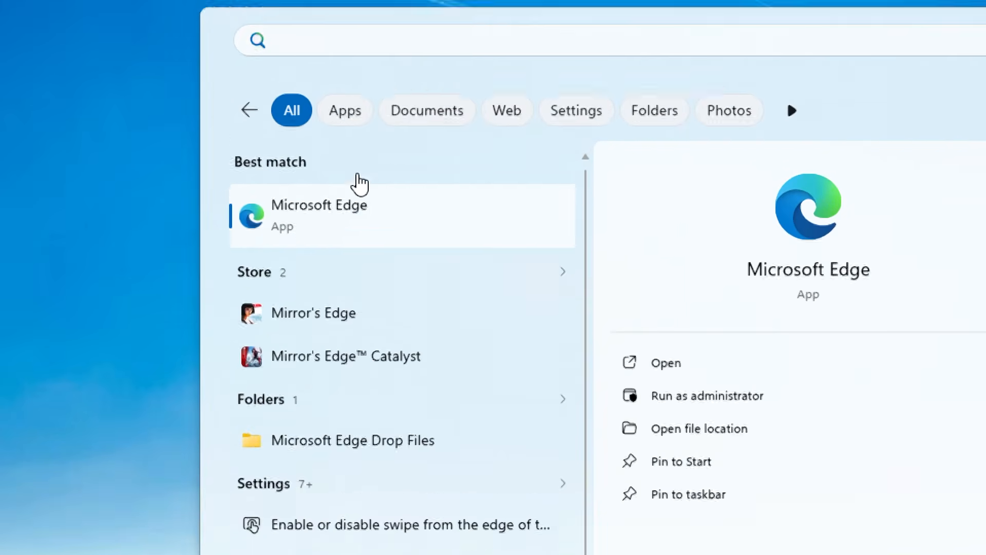
click(360, 173)
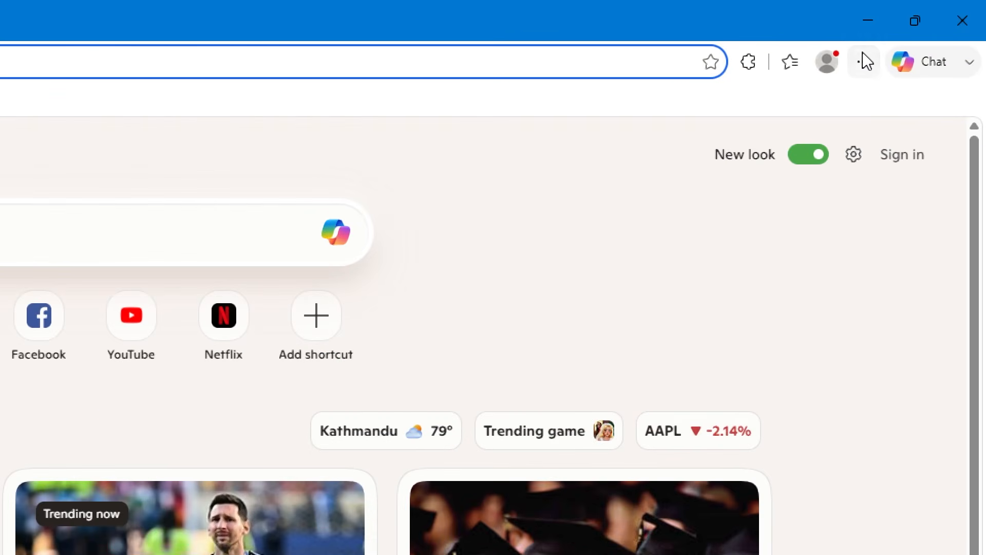
click(867, 61)
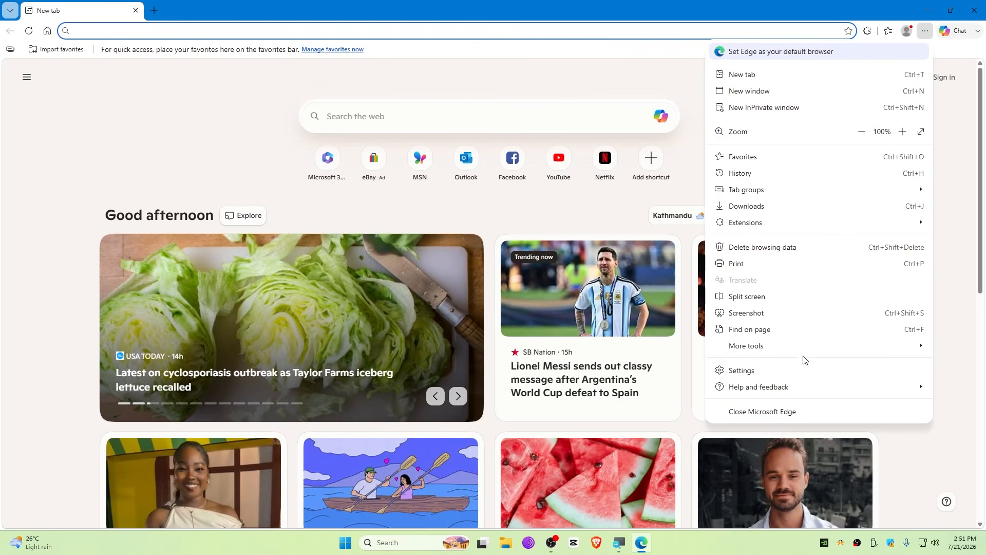
click(800, 370)
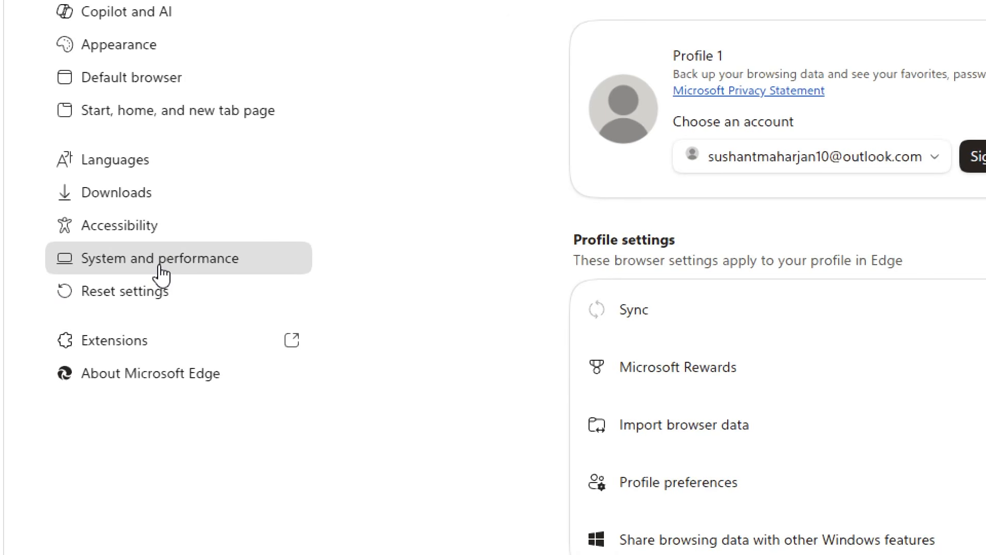
click(160, 267)
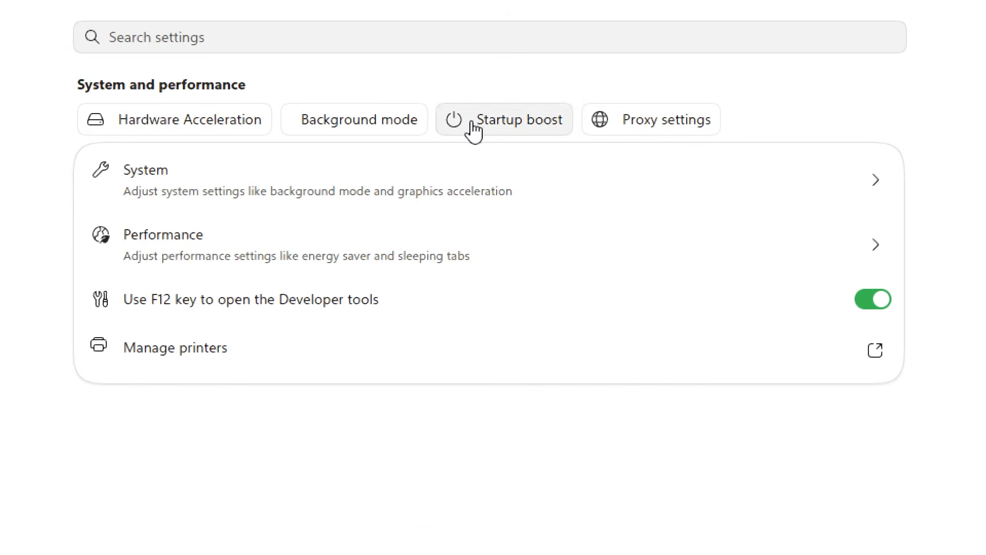
- In the System settings, turn off Startup boost and Continue running background extensions and apps when Edge is closed
click(287, 187)
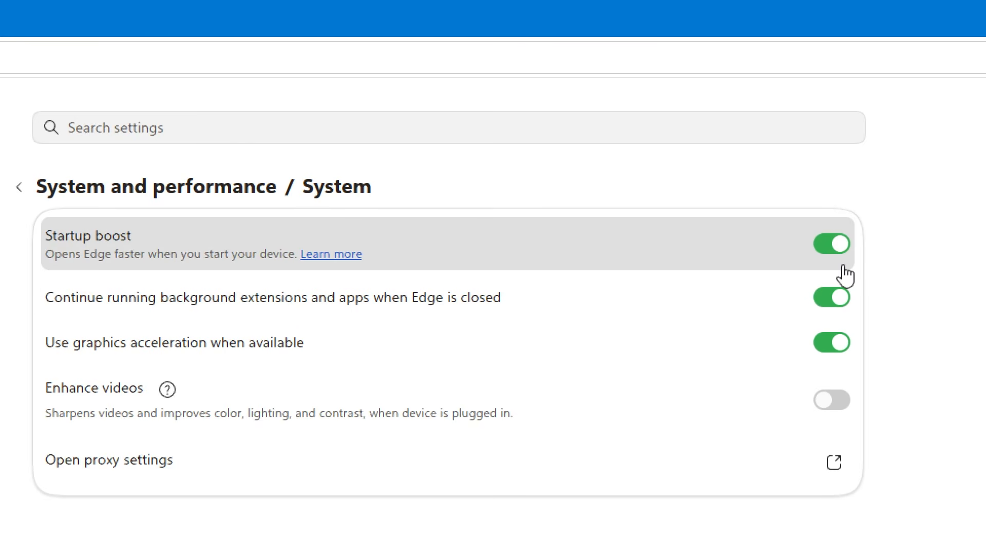
click(833, 247)
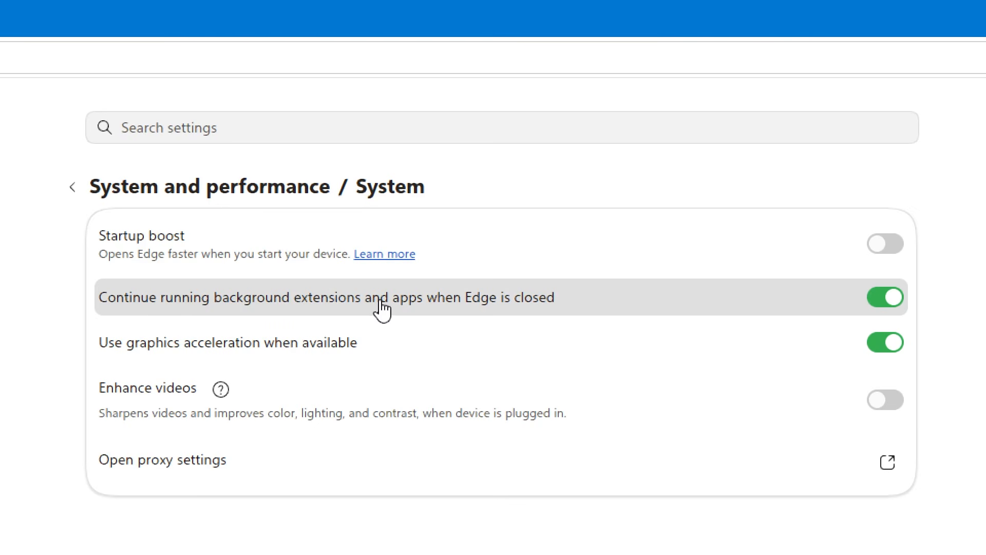
click(894, 309)
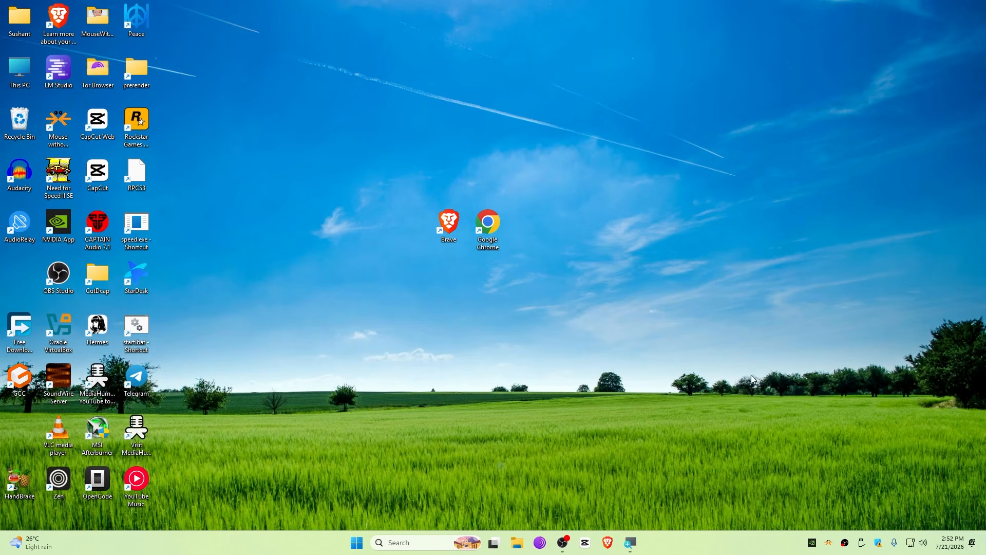
- Examine the startup apps and their status in Task Manager, and close it
right_click(684, 549)
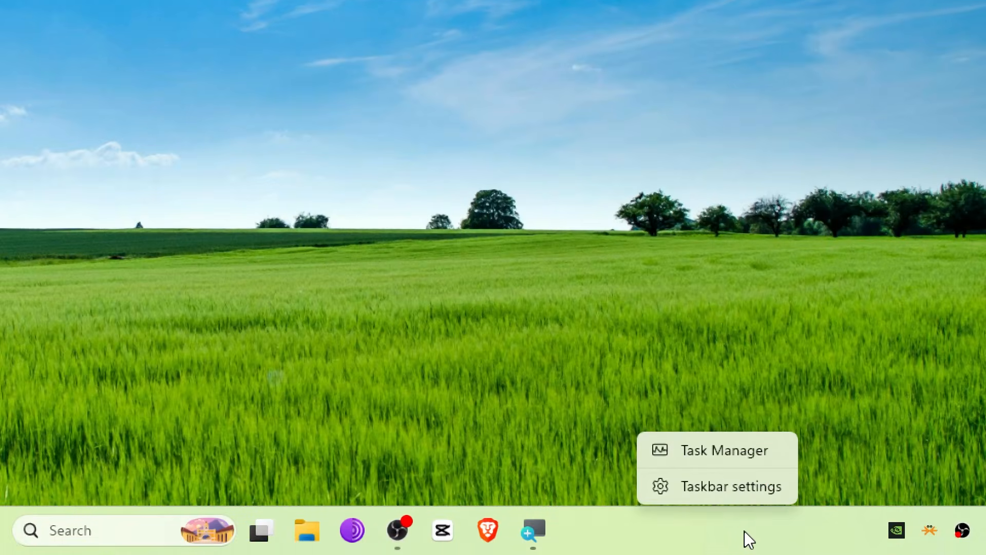
right_click(738, 528)
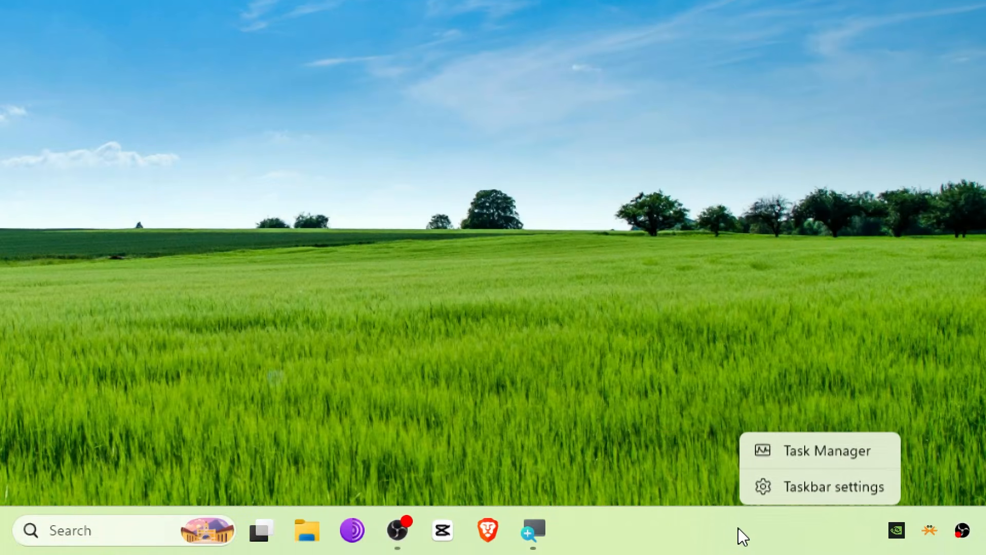
click(800, 450)
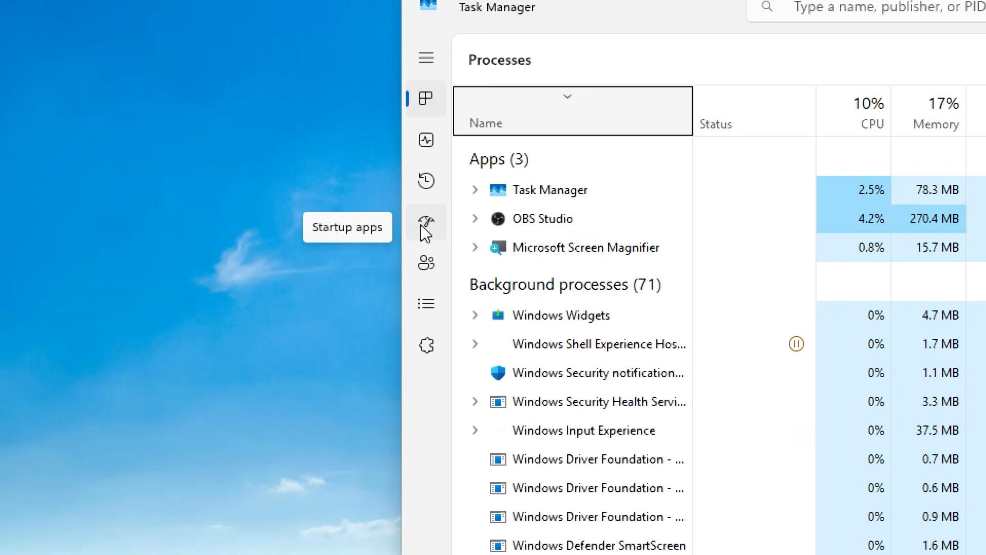
click(422, 225)
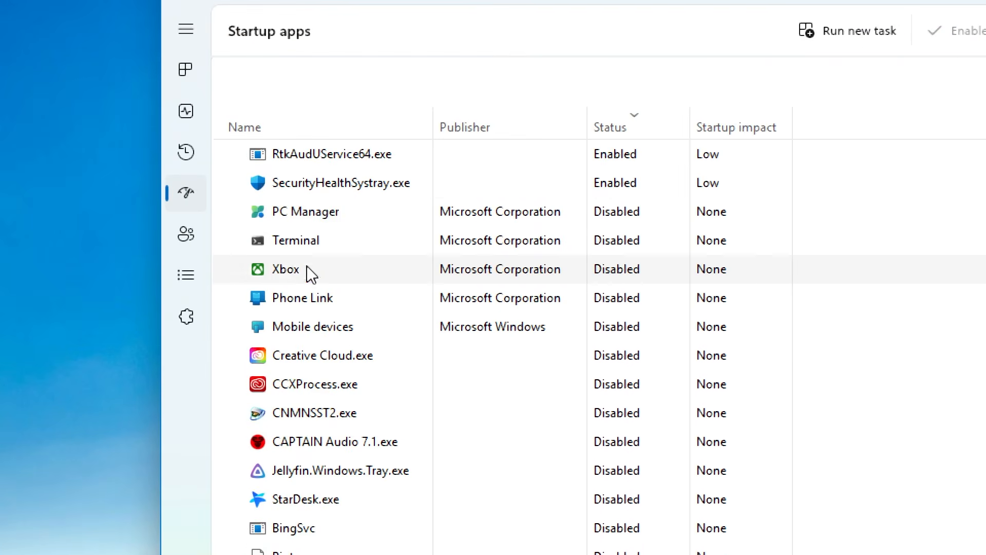
click(774, 81)
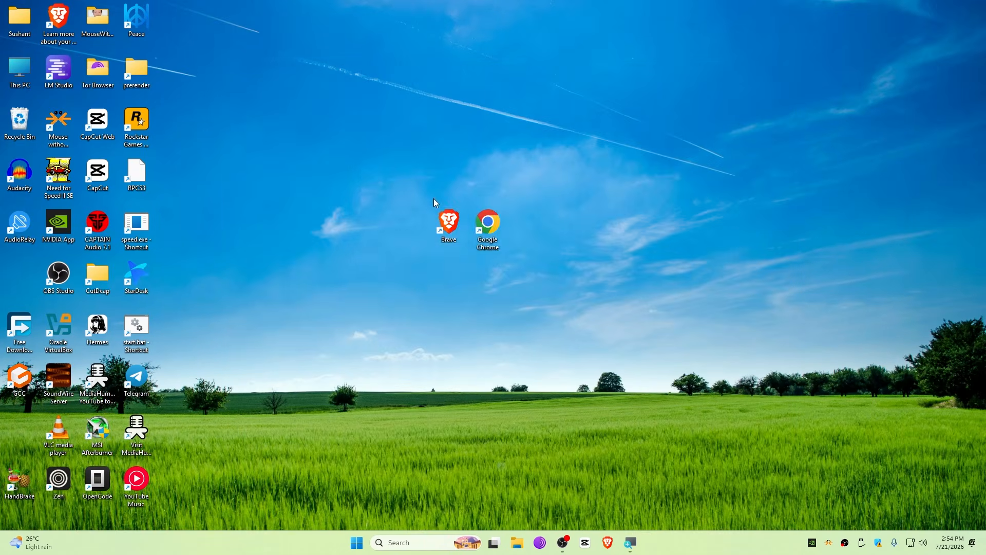
- Run regedit to open the Registry Editor
drag(359, 167, 603, 311)
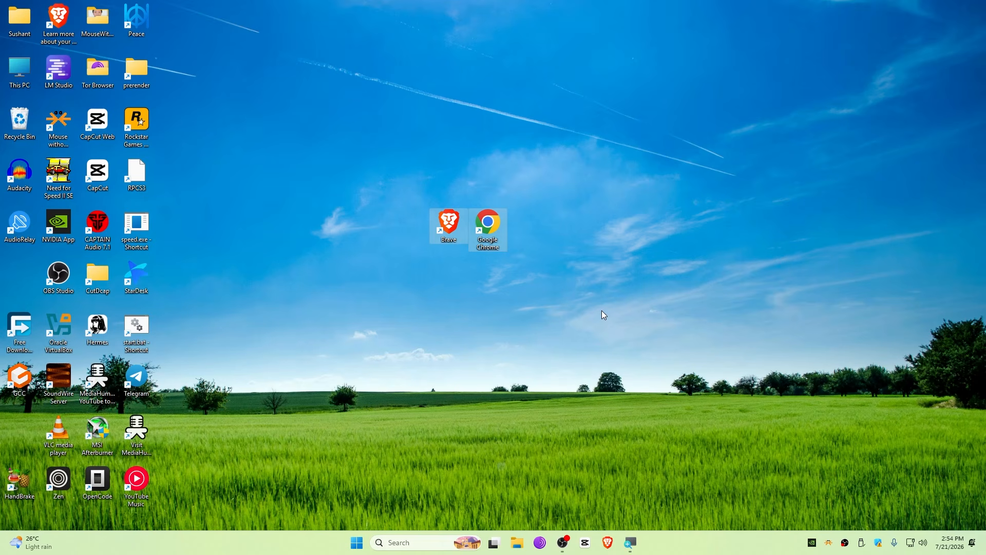
key(super+r)
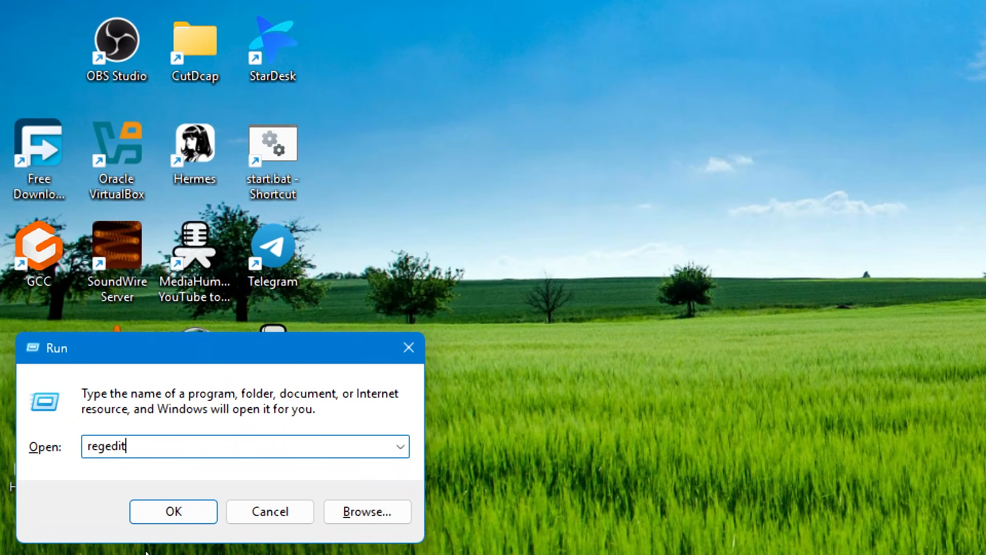
click(95, 511)
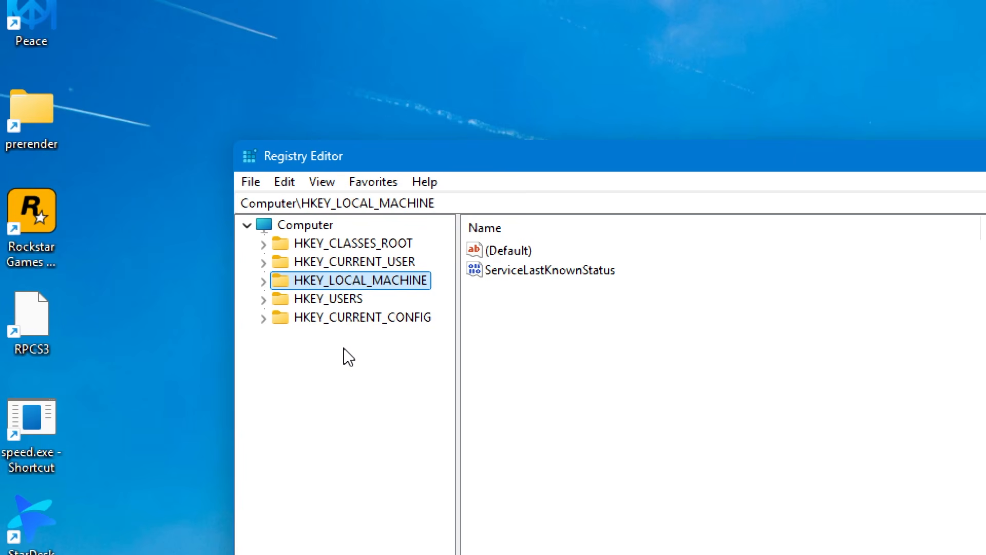
- Expand the registry tree down to HKEY_LOCAL_MACHINE\SOFTWARE\Policies\Microsoft
double_click(323, 280)
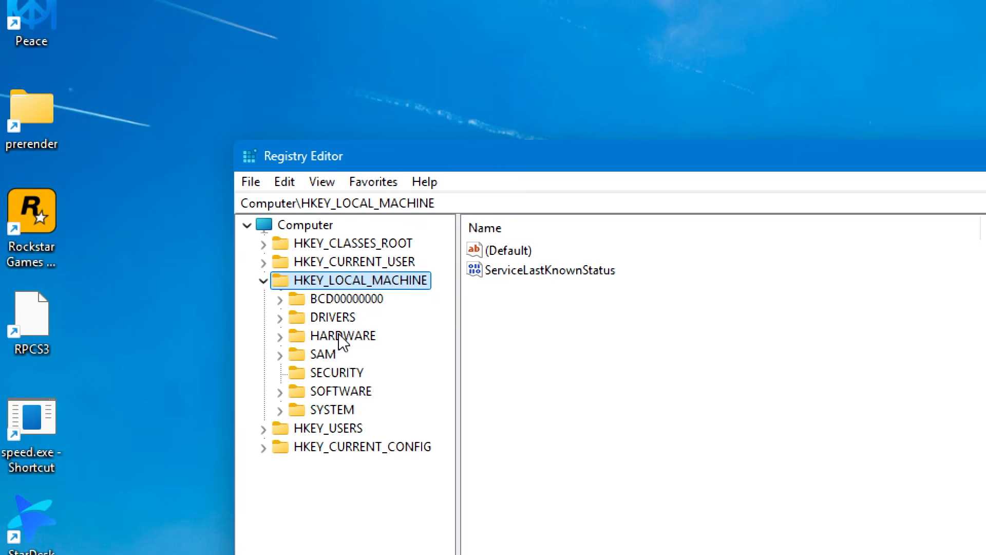
click(329, 390)
click(280, 392)
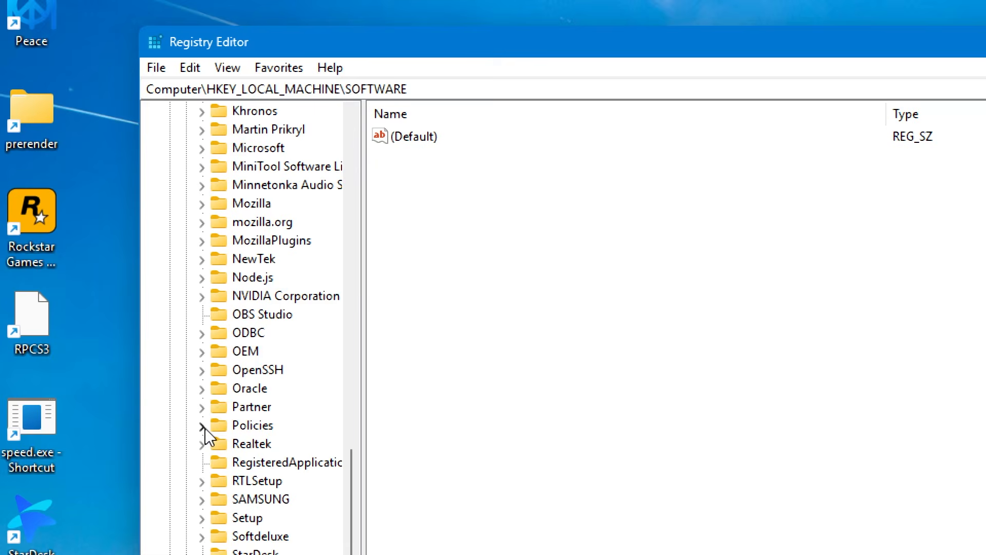
click(253, 429)
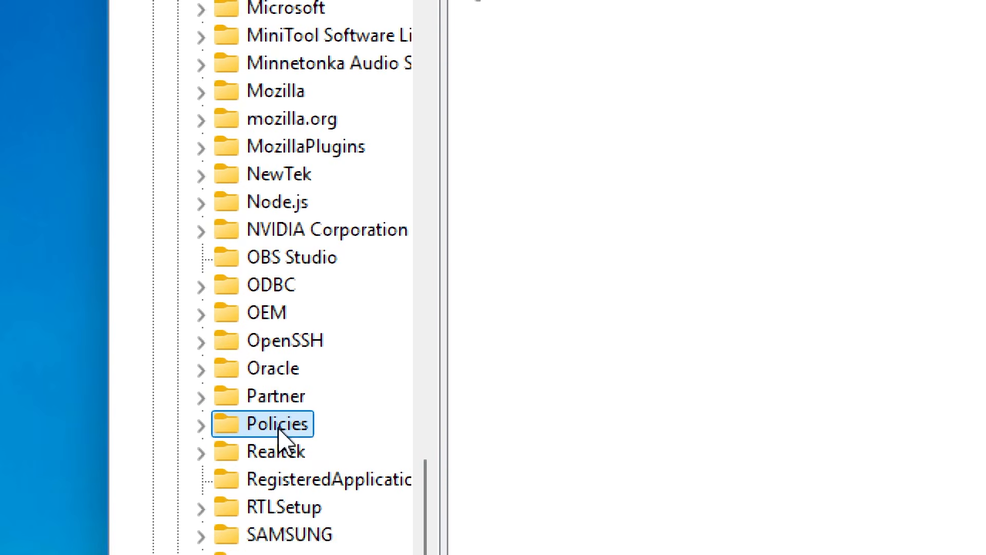
click(201, 427)
scroll(313, 453, down, 1)
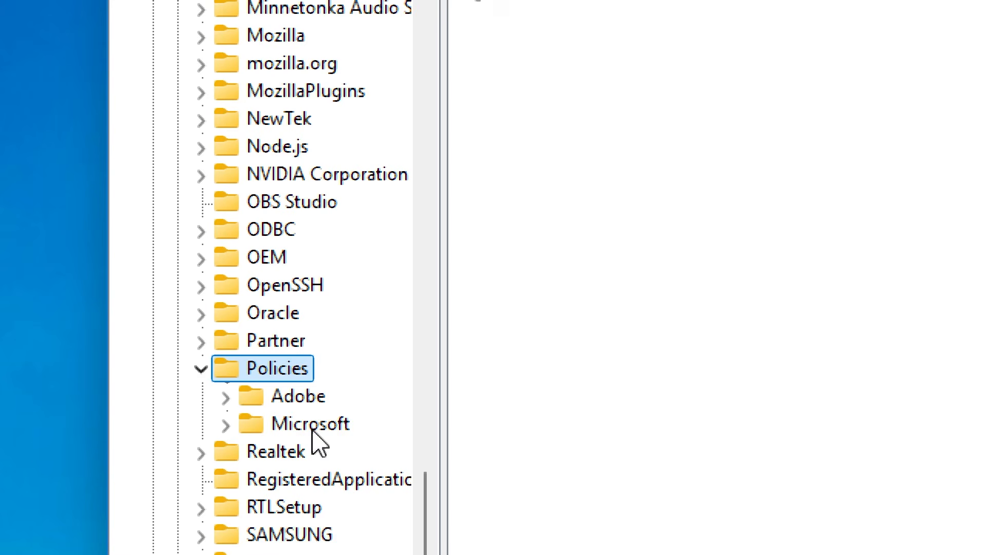
click(291, 427)
click(226, 425)
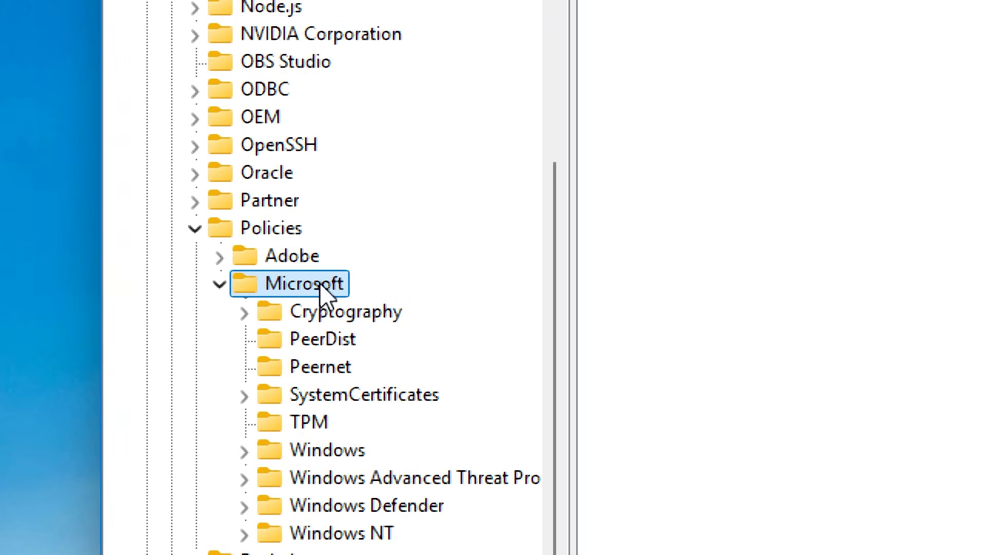
- Create a new key named Edge under the Policies\Microsoft key
right_click(320, 282)
mouse_move(488, 353)
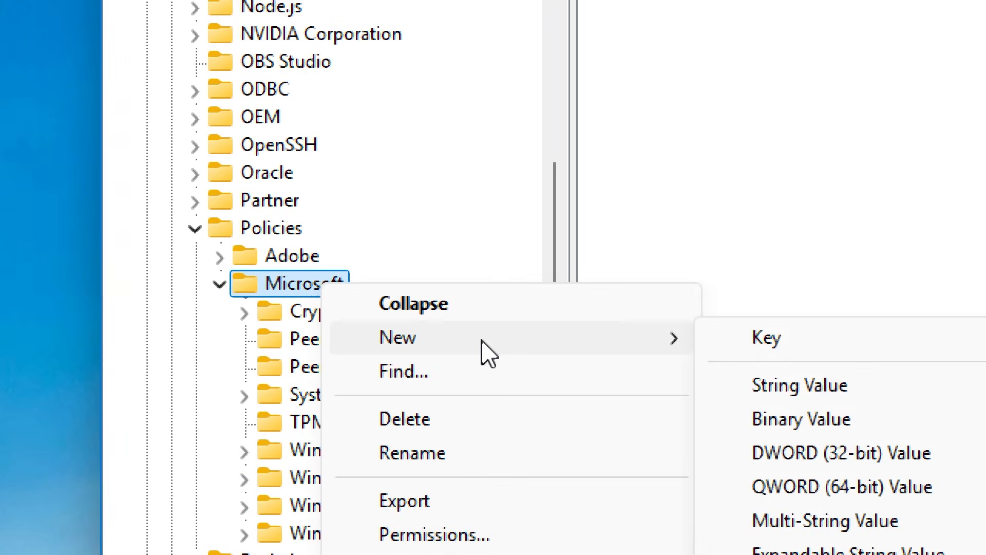
click(844, 355)
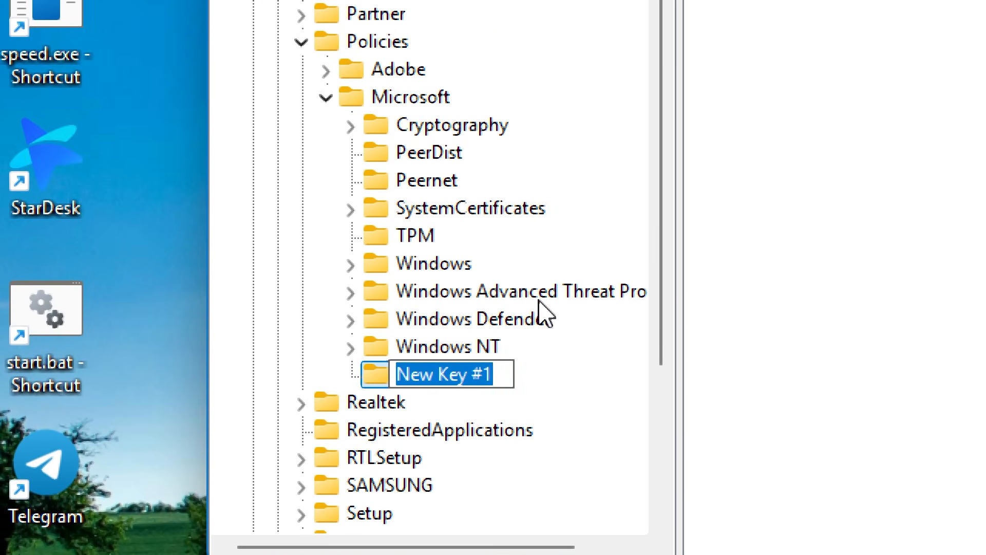
text(Edge)
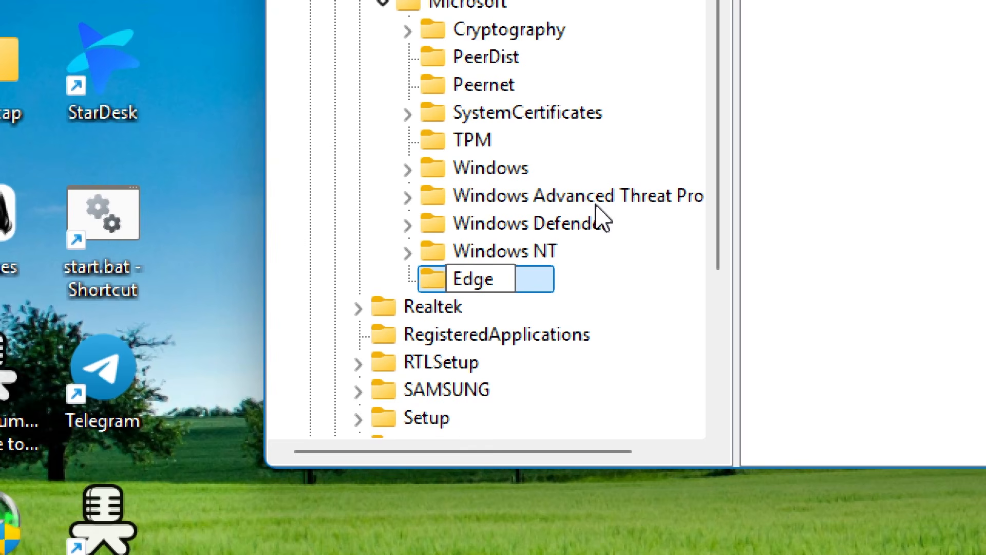
key(Return)
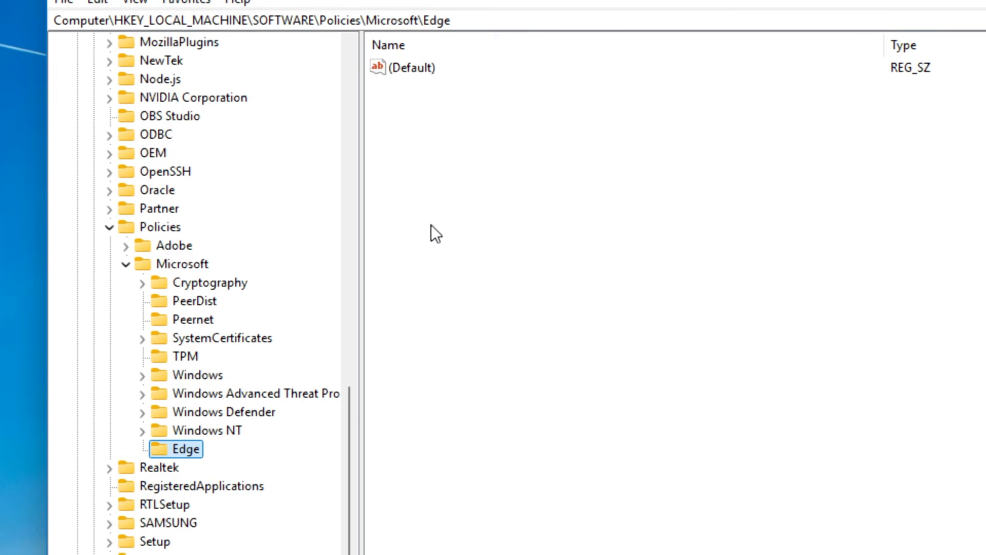
- Add a DWORD (32-bit) value named StartupBoostEnabled to the Edge key
right_click(447, 214)
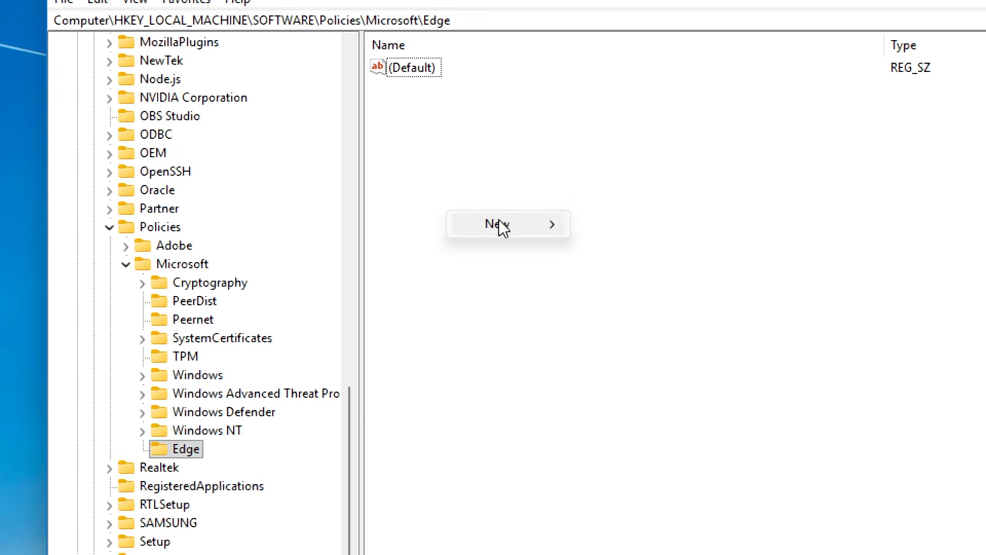
mouse_move(501, 225)
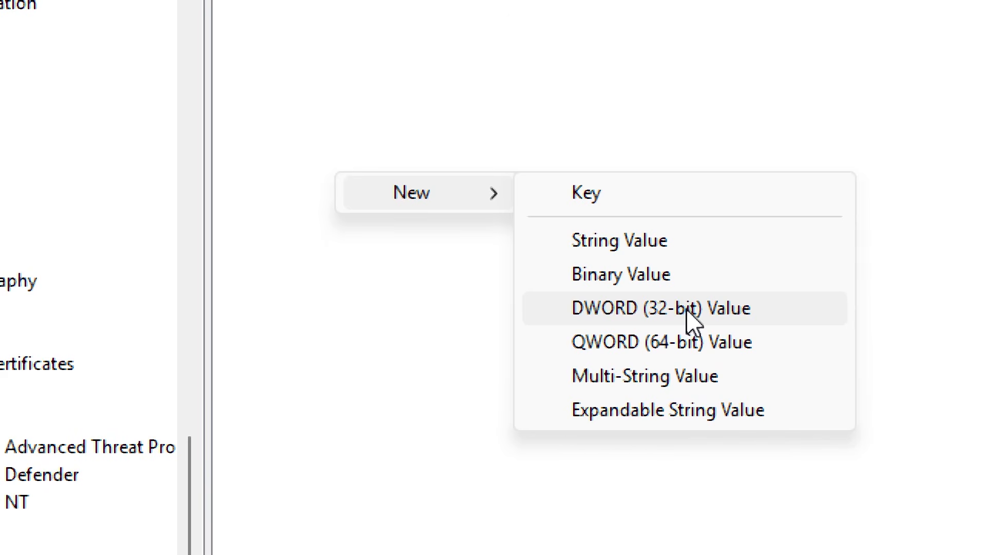
click(689, 314)
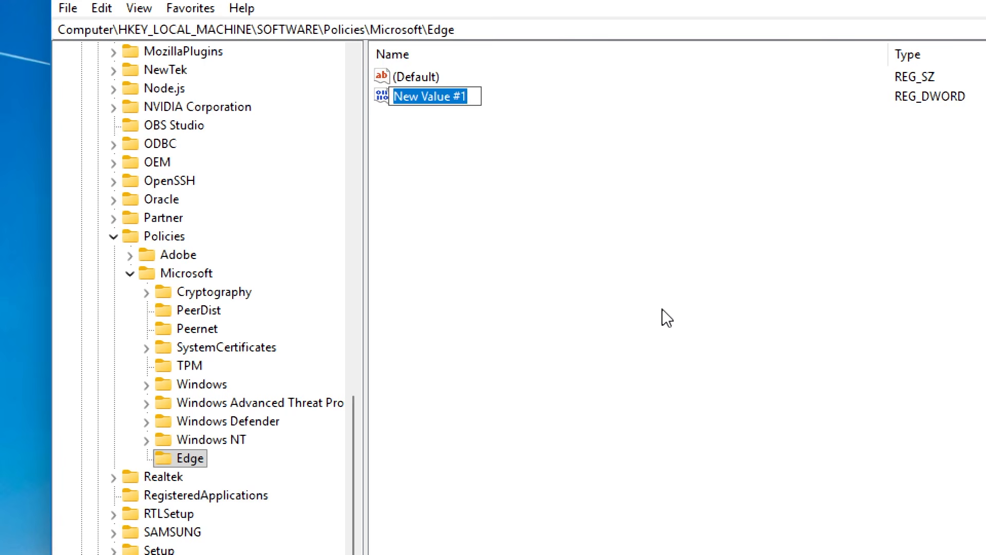
text(Star)
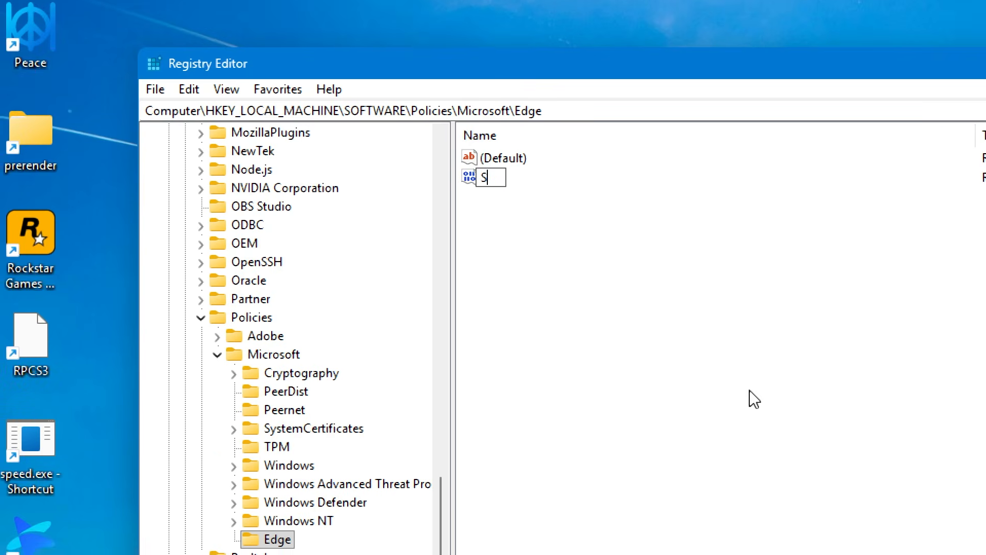
text(tupBoostEnable)
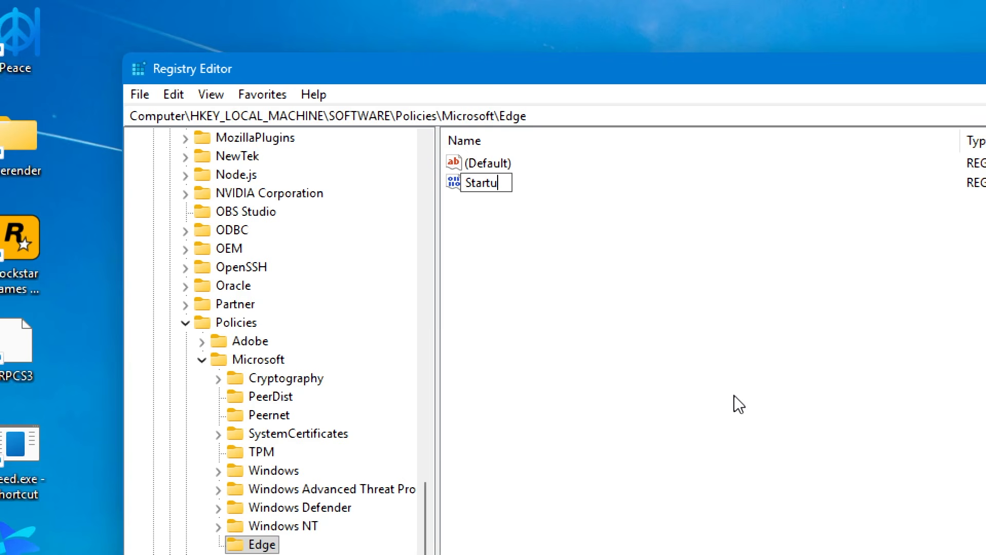
text(d)
key(Return)
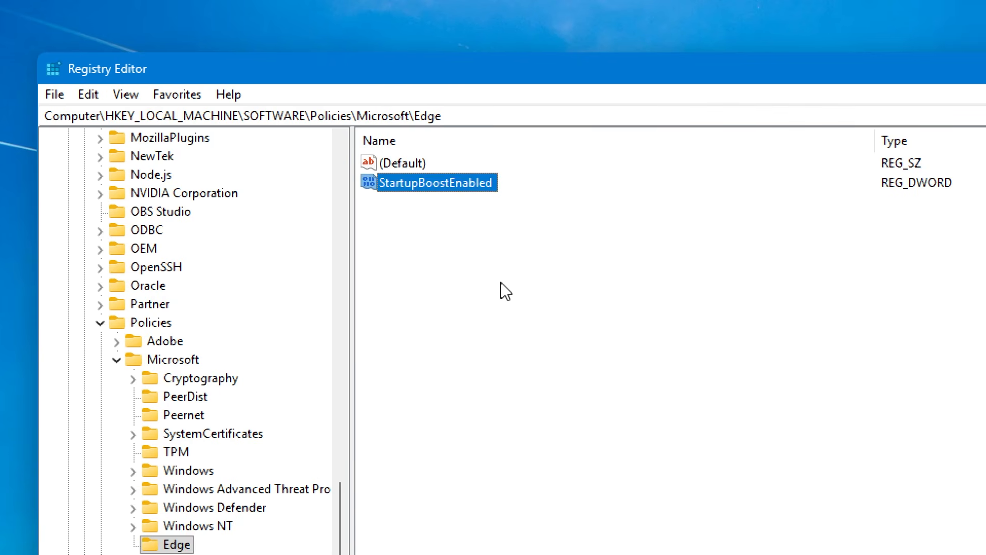
- Confirm 0 as the hexadecimal value data of StartupBoostEnabled
double_click(448, 185)
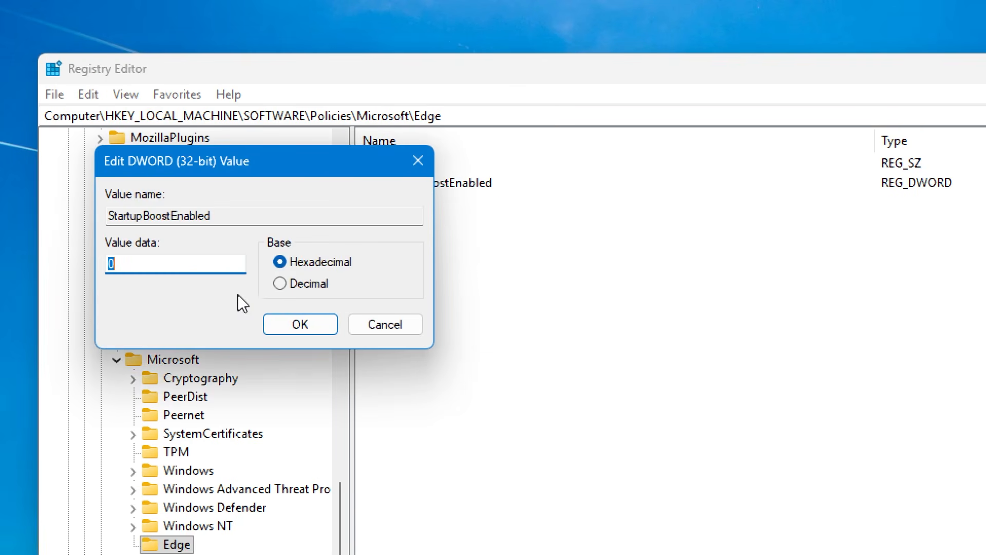
drag(265, 157, 678, 219)
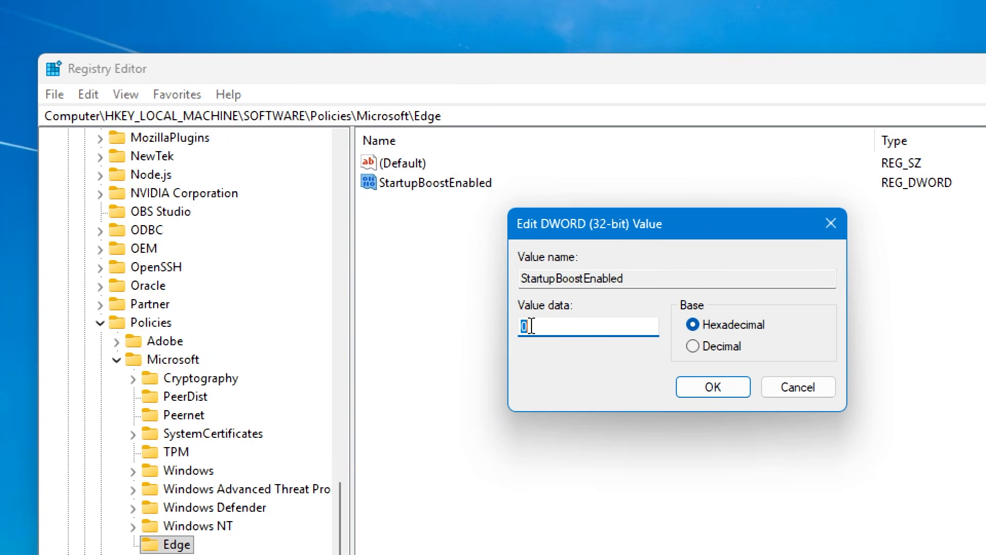
click(708, 391)
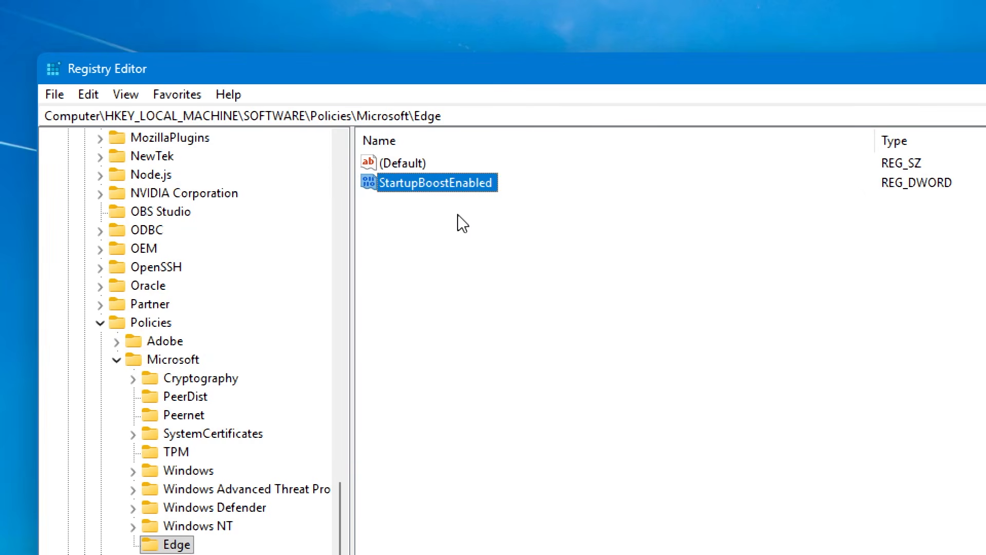
- Add another DWORD (32-bit) value to the Edge key
right_click(376, 220)
mouse_move(442, 236)
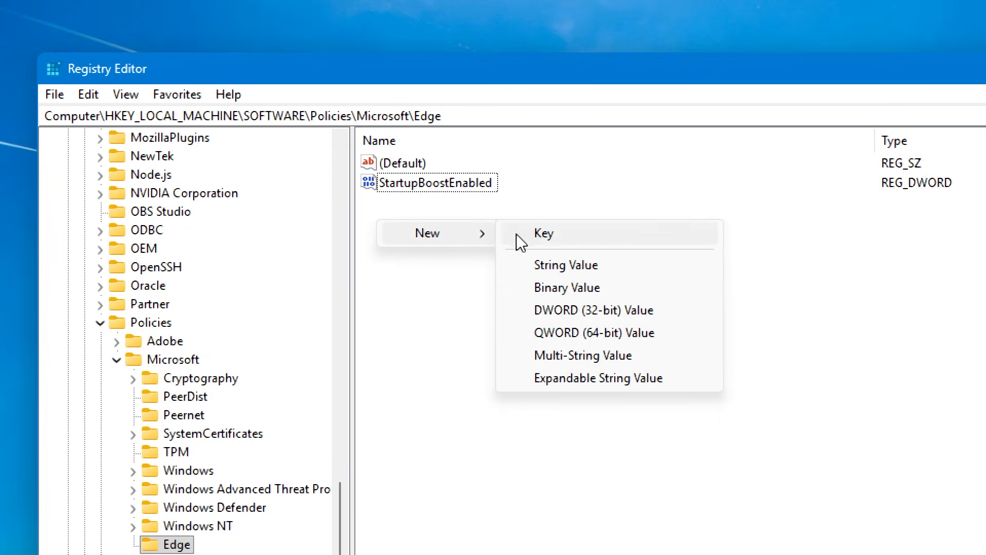
click(592, 311)
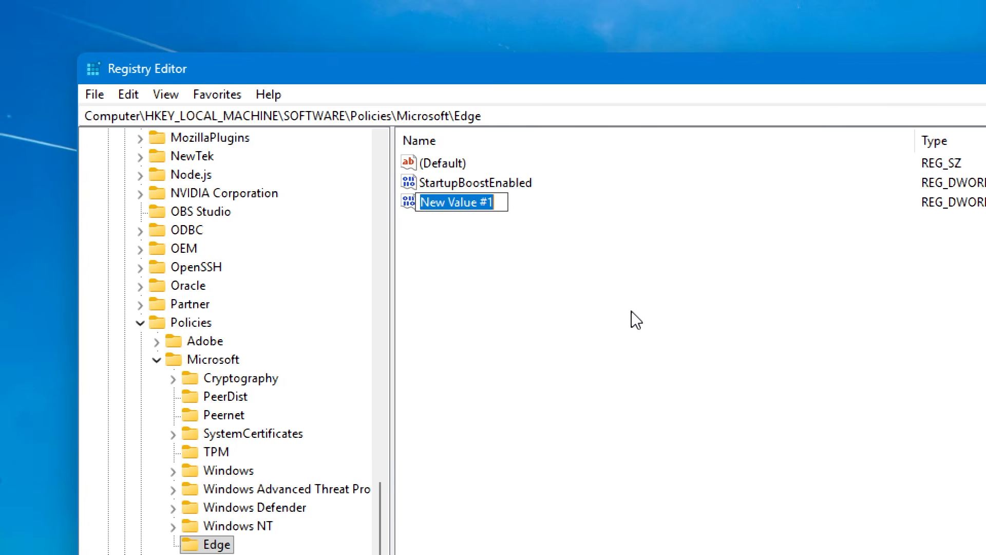
text(backgroun)
key(BackSpace)
key(BackSpace)
key(BackSpace)
key(BackSpace)
key(BackSpace)
key(BackSpace)
key(BackSpace)
key(BackSpace)
key(BackSpace)
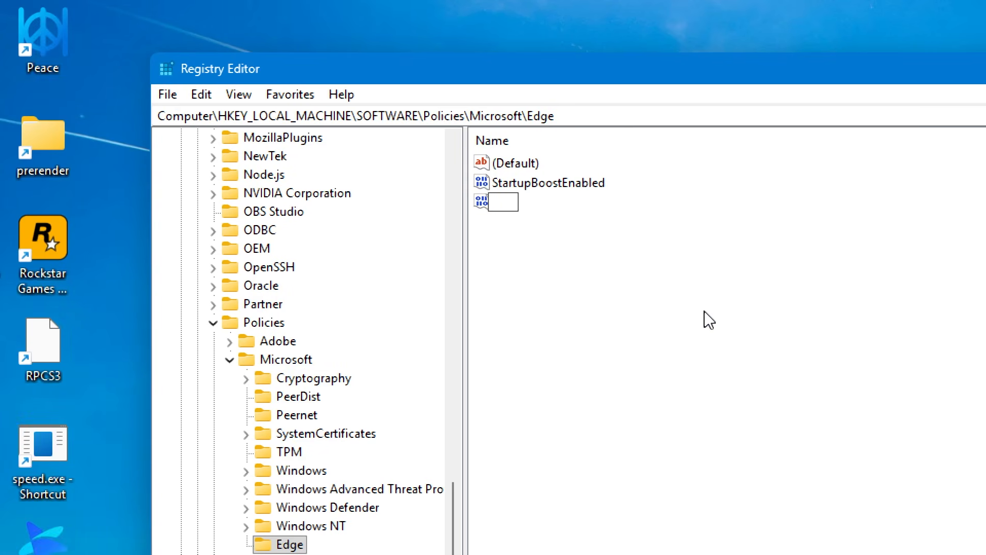
- Name the new DWORD value BackgroundModeEnable and confirm 0 as its hexadecimal value data
text(B)
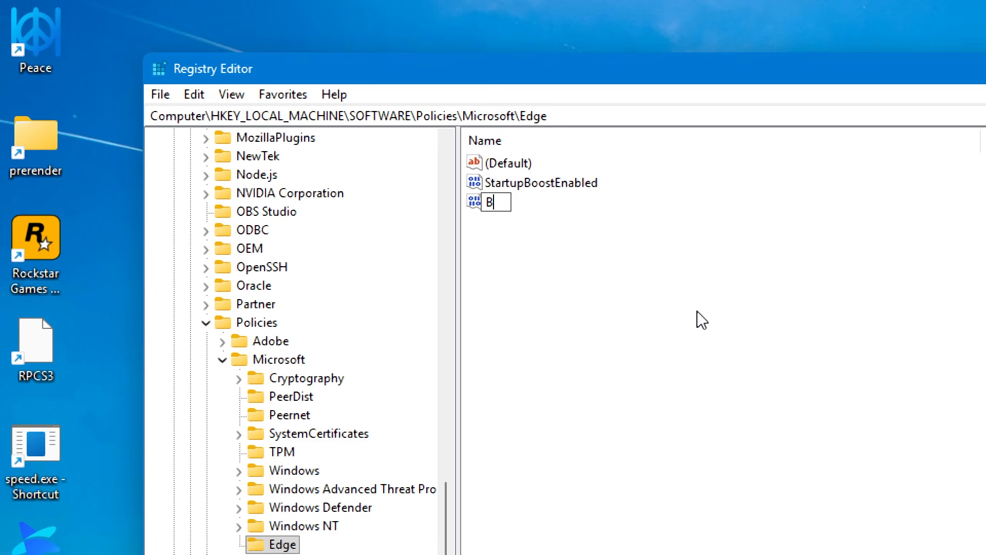
text(ack)
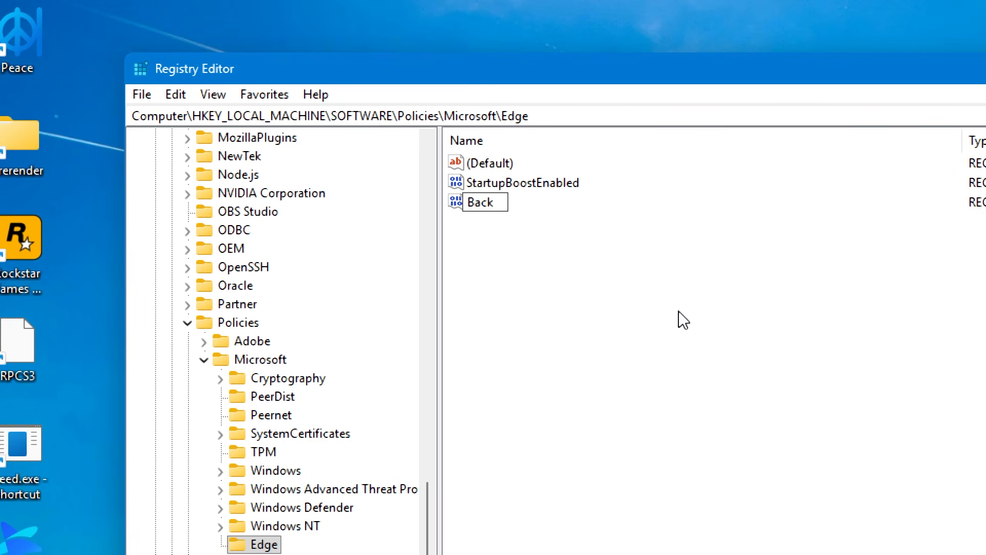
text(groundModeEnabl)
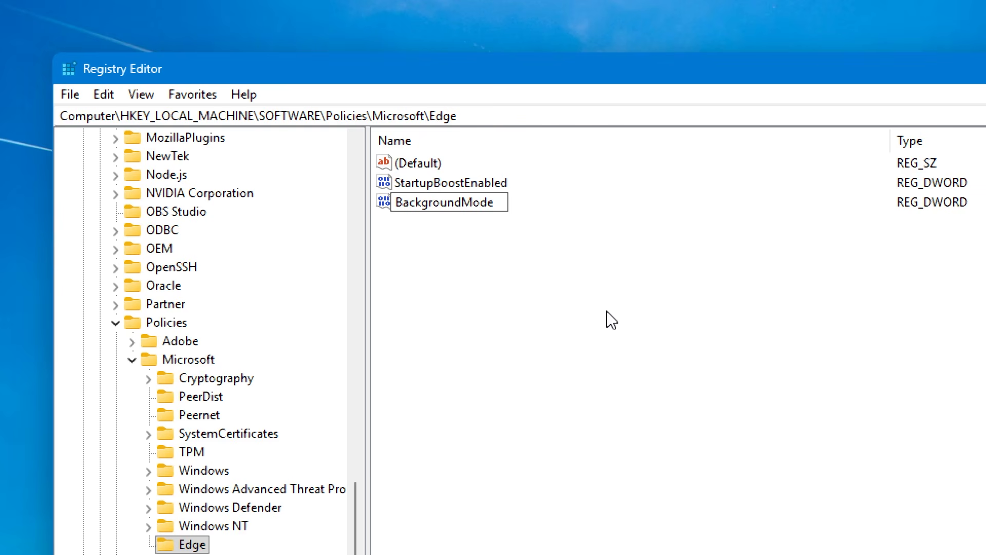
text(e)
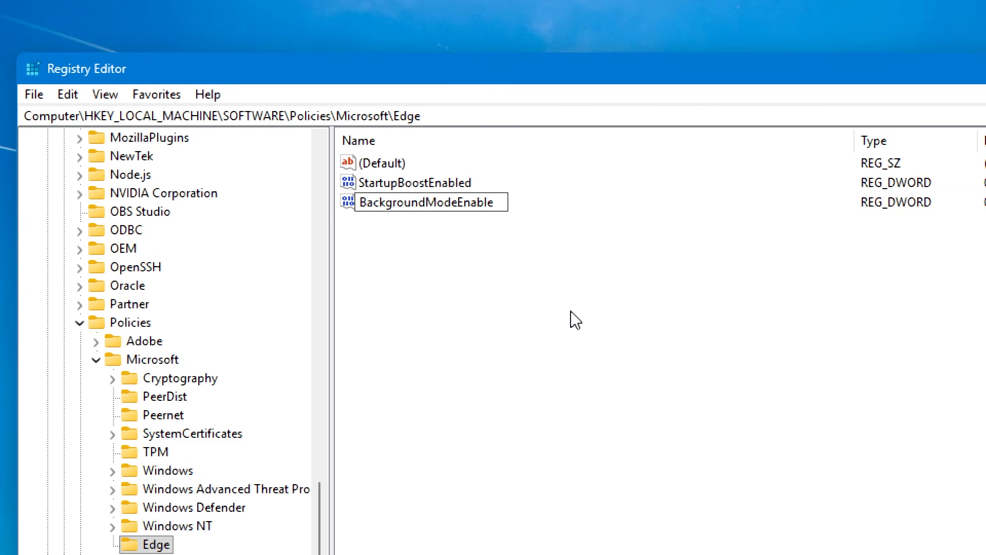
key(Return)
double_click(433, 204)
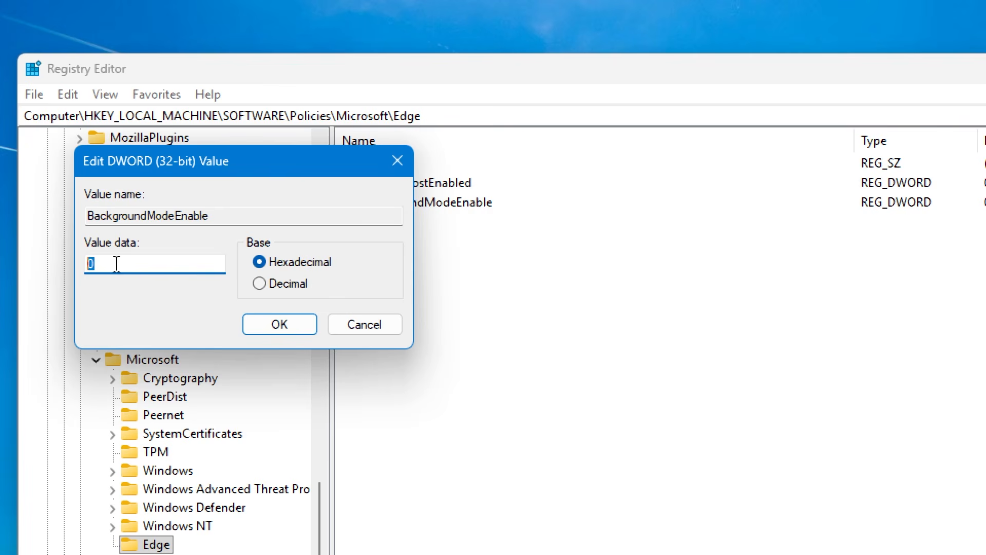
click(280, 325)
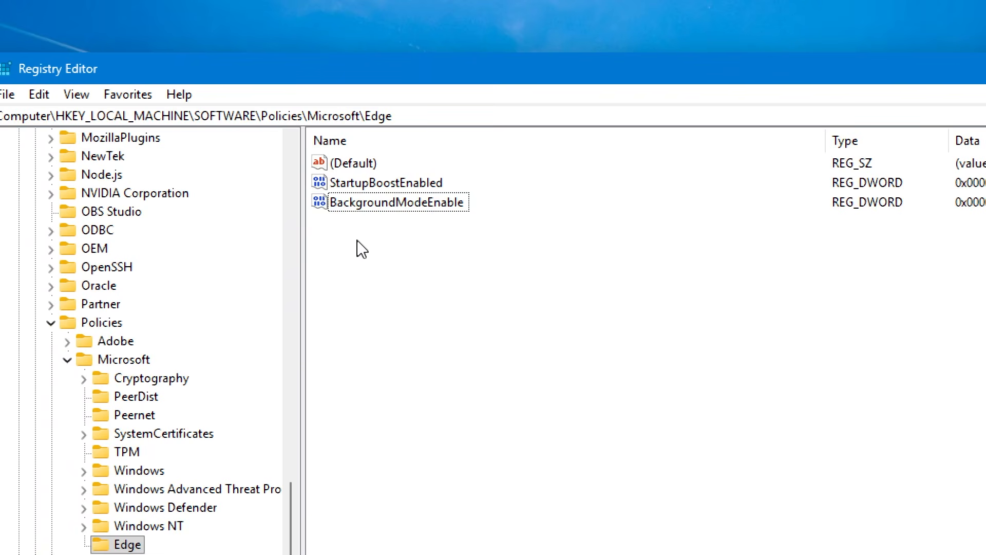
- Add a DWORD (32-bit) value named AllowPrelaunch to the Edge key
right_click(355, 237)
mouse_move(414, 250)
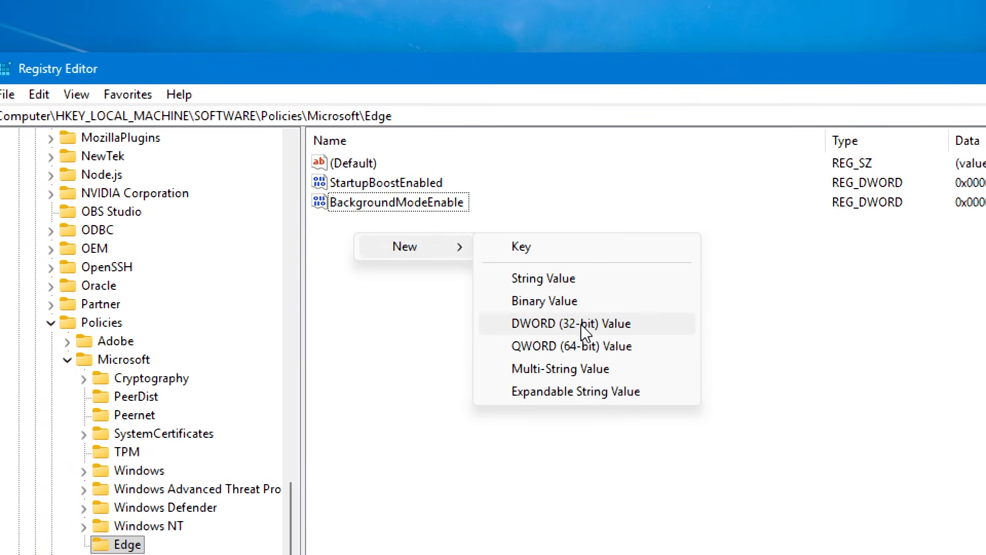
click(577, 329)
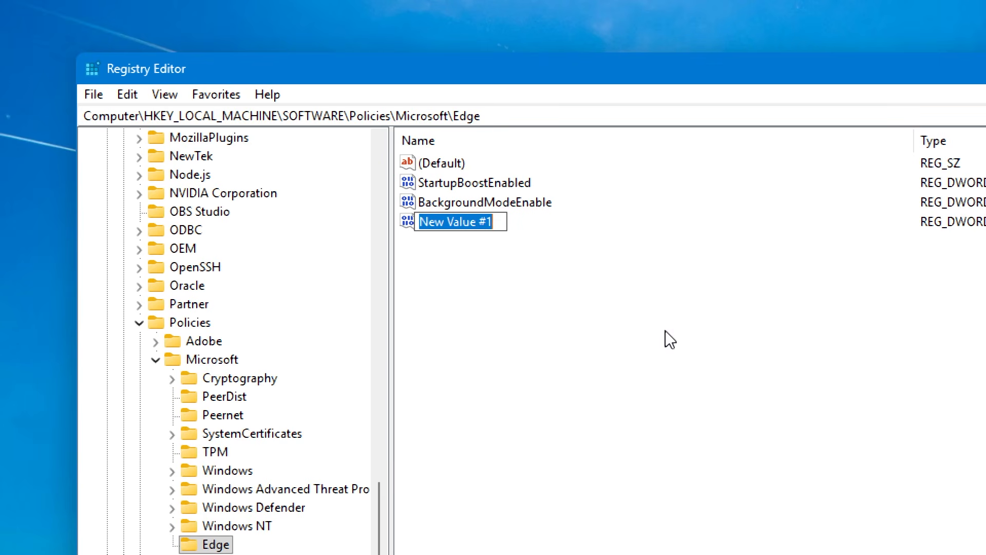
text(AllowPre)
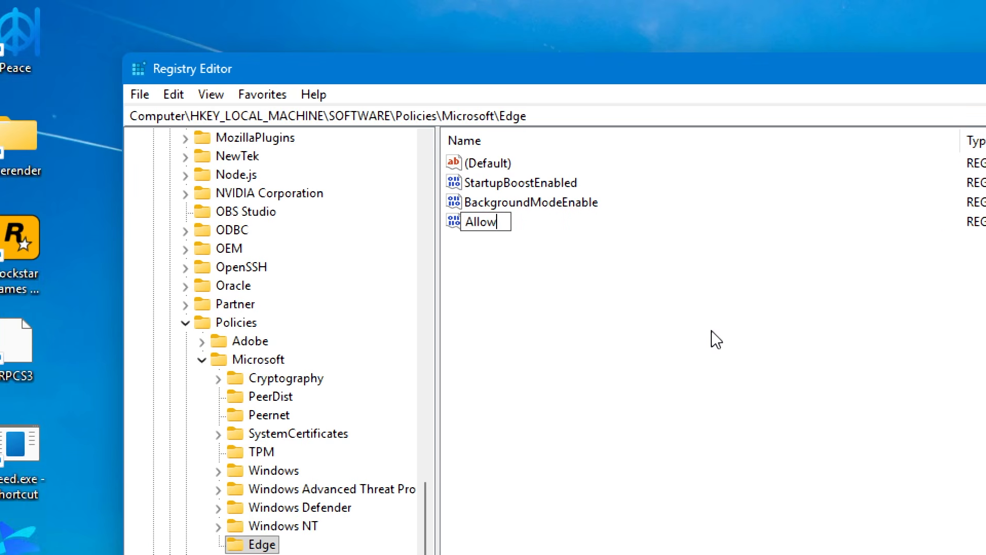
text(launch)
key(Return)
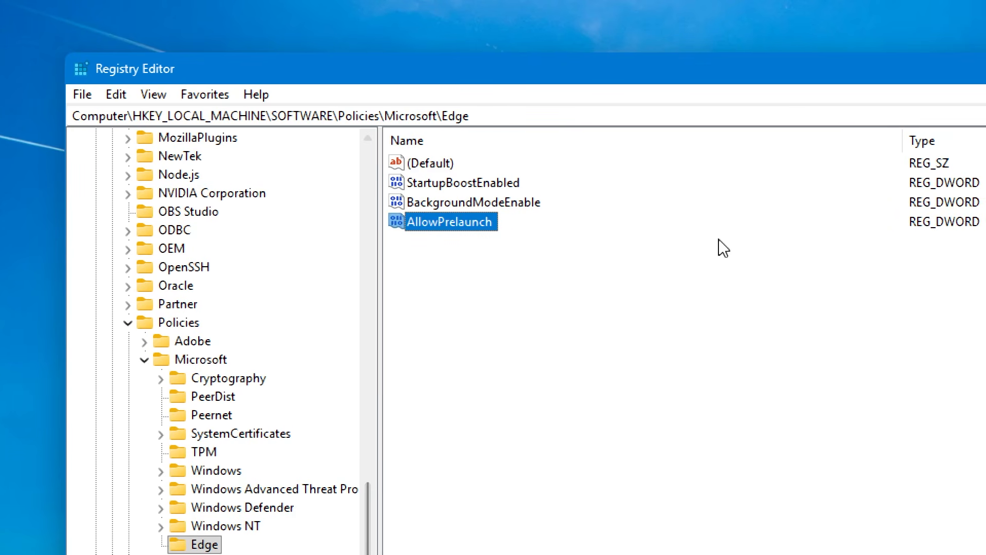